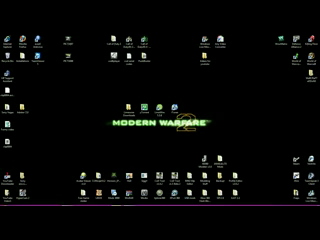
pyautogui.press('super')
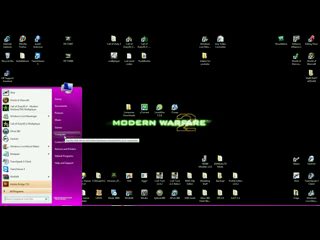
pyautogui.press('super+e')
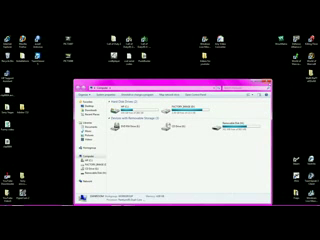
pyautogui.hotkey('alt', 'F4')
pyautogui.press('super')
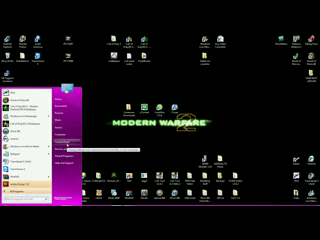
# Go from the Start menu's Control Panel into the Action Center page.
pyautogui.click(66, 145)
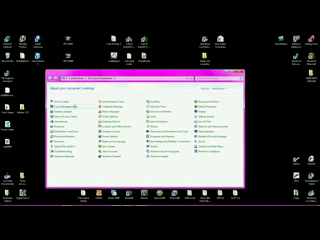
pyautogui.click(62, 101)
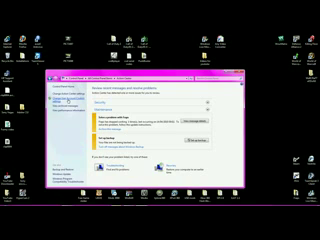
# Move the User Account Control slider down to 'Never notify' and confirm with OK.
pyautogui.click(62, 101)
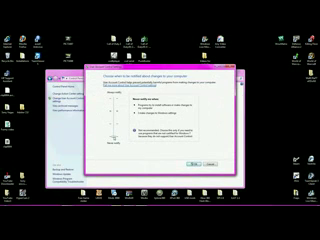
pyautogui.moveTo(113, 128); pyautogui.dragTo(113, 110)
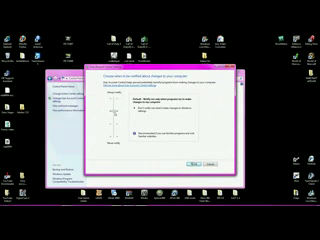
pyautogui.moveTo(113, 110); pyautogui.dragTo(113, 131)
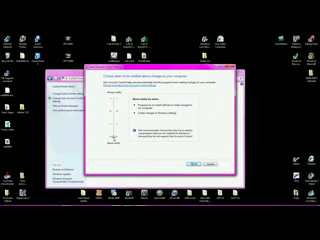
pyautogui.click(194, 165)
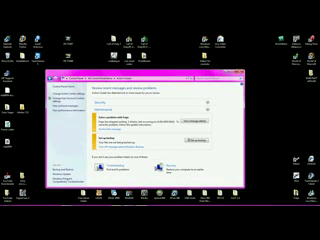
# Close the Action Center window and open an item from the desktop.
pyautogui.click(238, 73)
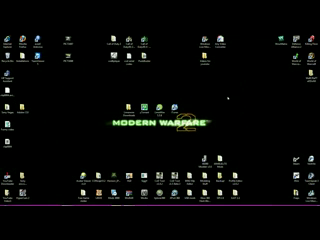
pyautogui.doubleClick(190, 178)
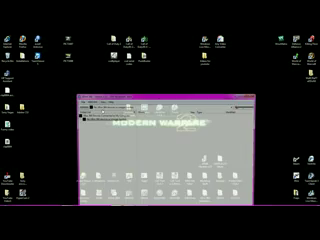